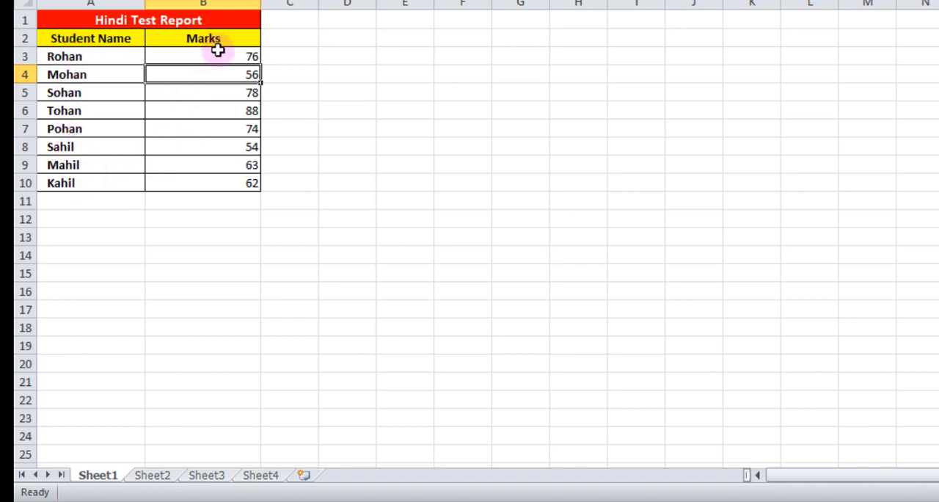
# Review the Hindi, English and Math test marks on Sheet1, Sheet2 and Sheet3
pyautogui.click(151, 475)
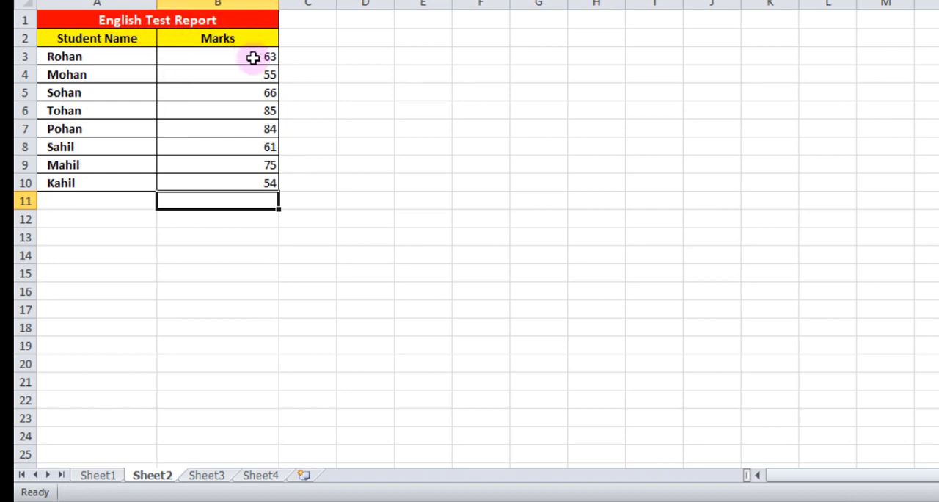
pyautogui.click(207, 475)
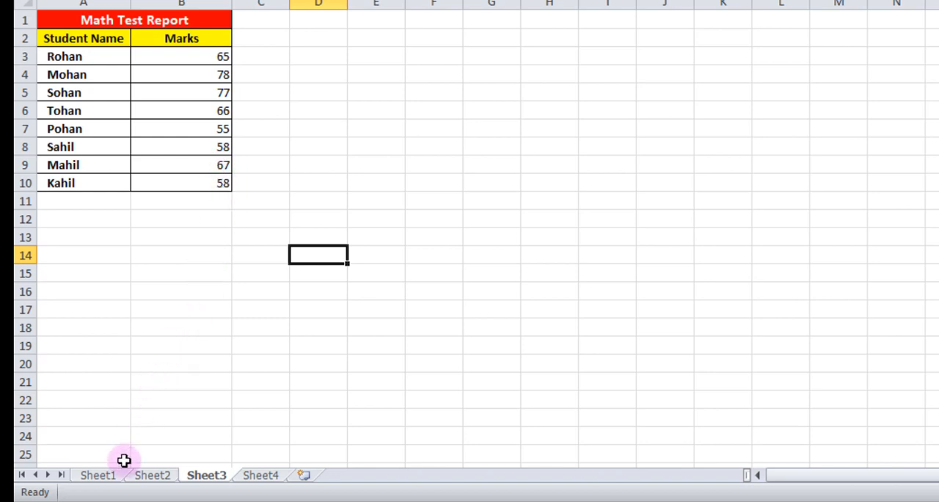
pyautogui.click(99, 475)
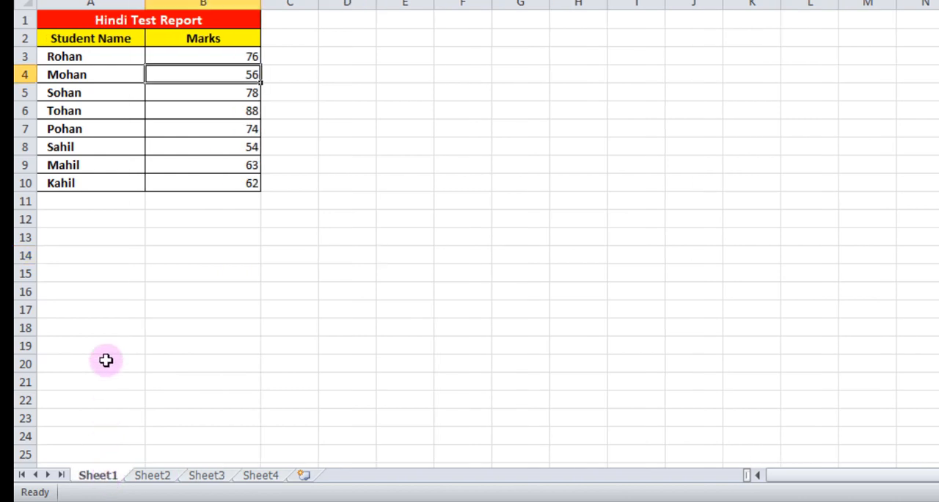
pyautogui.click(152, 475)
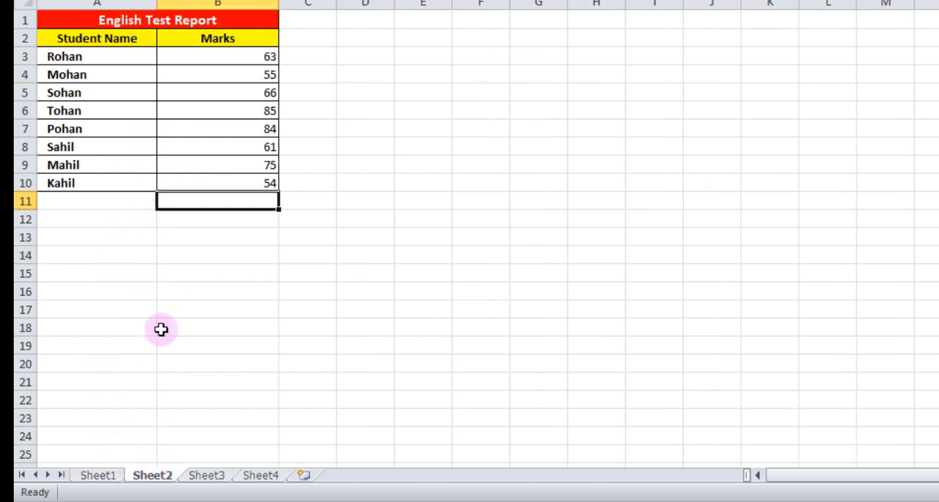
pyautogui.click(210, 478)
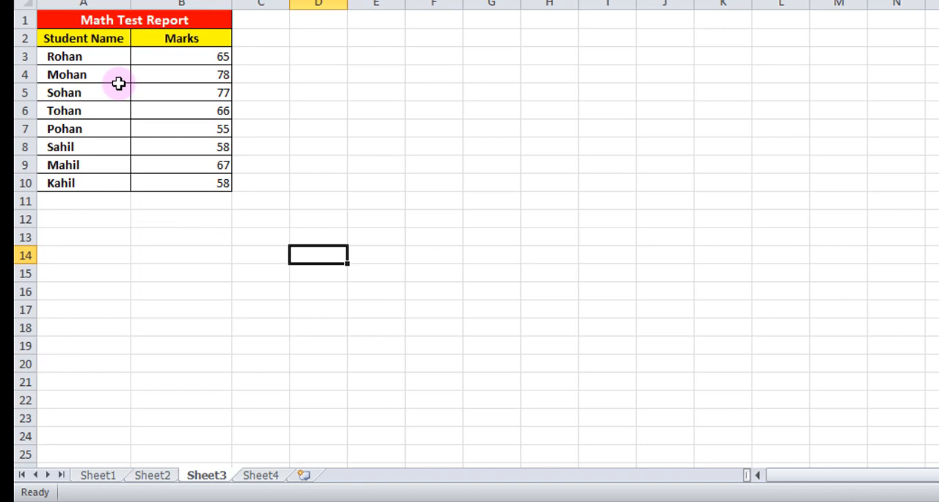
# Start a SUM formula in cell B3 of Sheet4 with Sheet1!B3 as its first argument
pyautogui.click(256, 476)
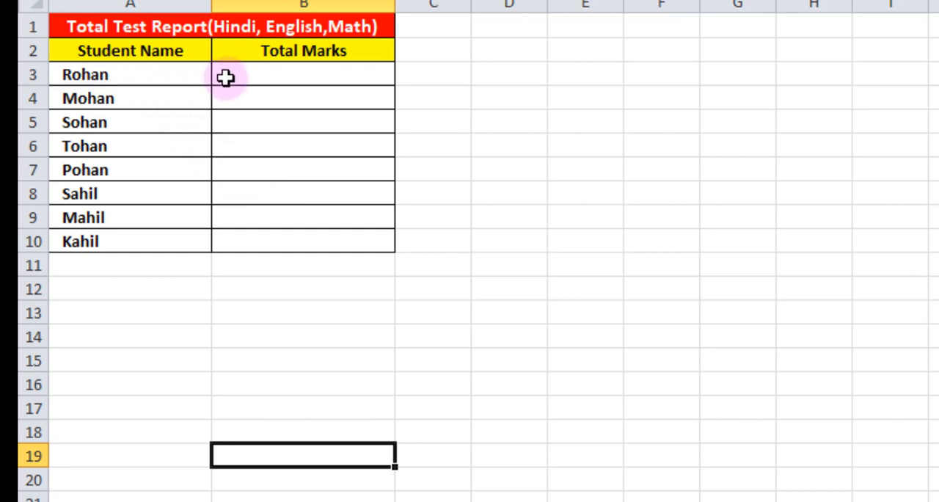
pyautogui.click(307, 79)
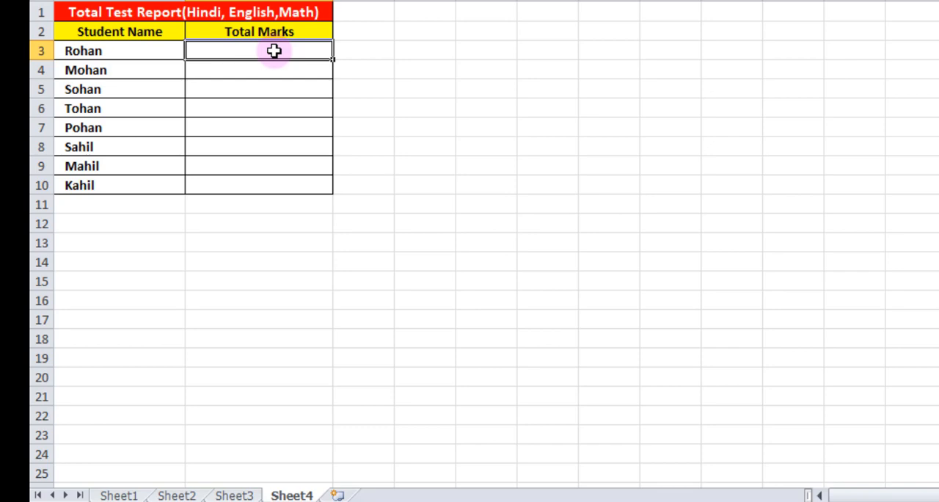
pyautogui.write('=')
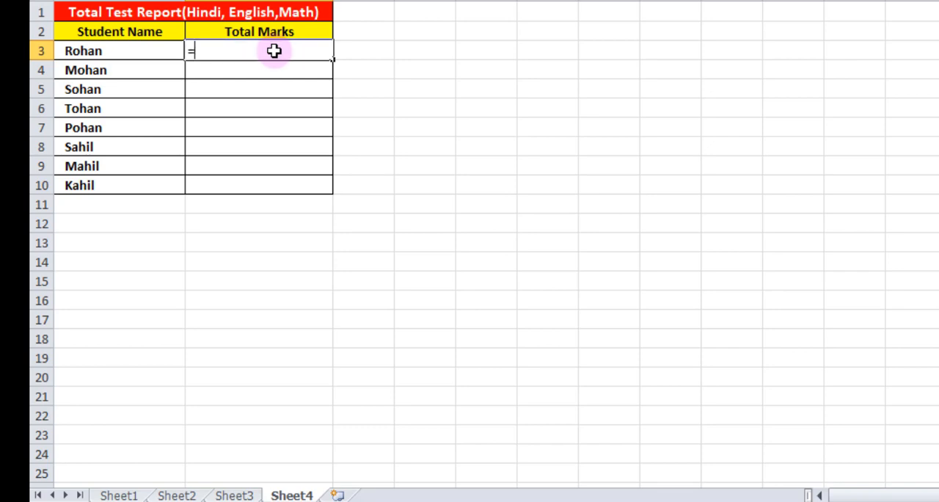
pyautogui.write('sum')
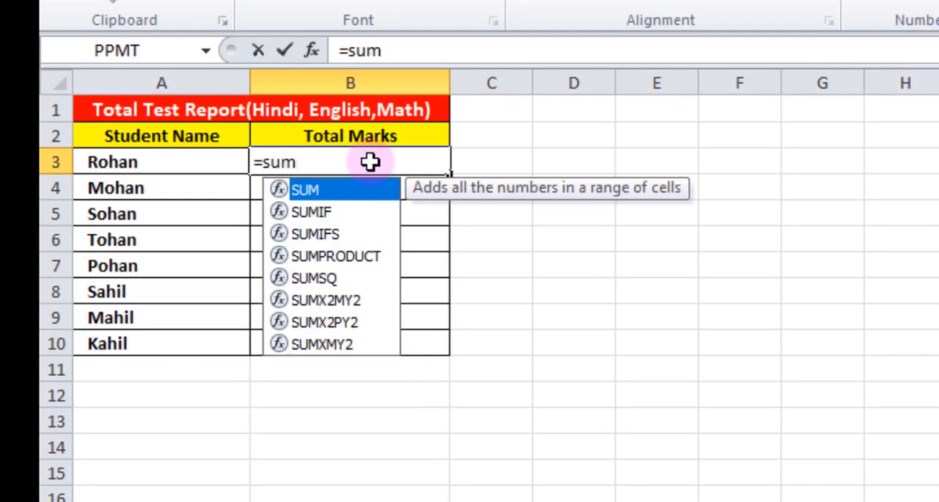
pyautogui.write('(')
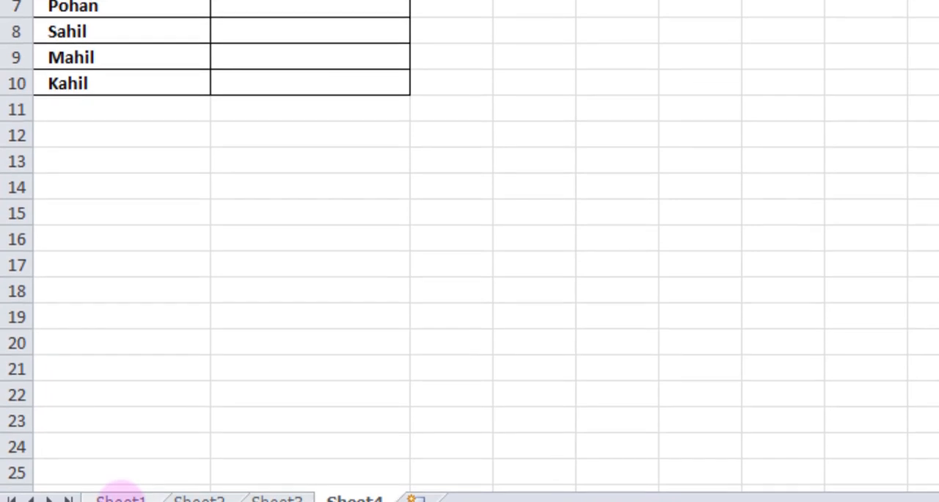
pyautogui.click(121, 464)
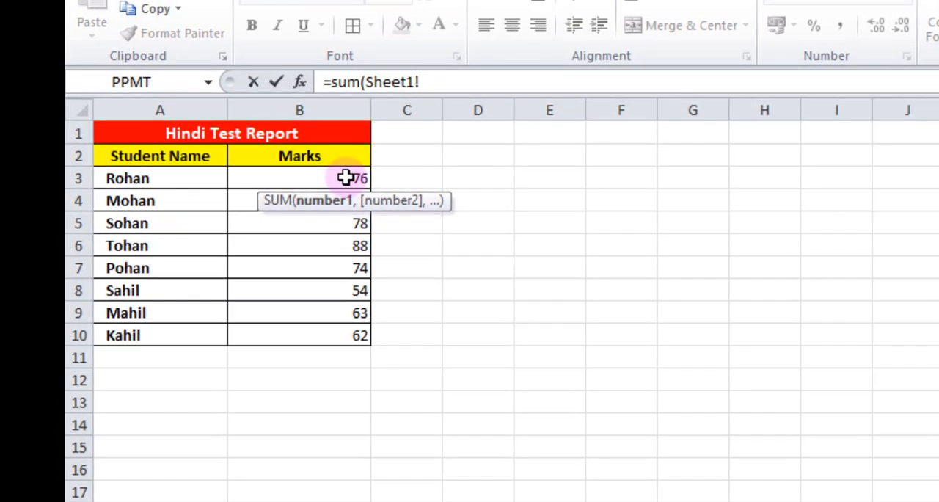
pyautogui.click(279, 56)
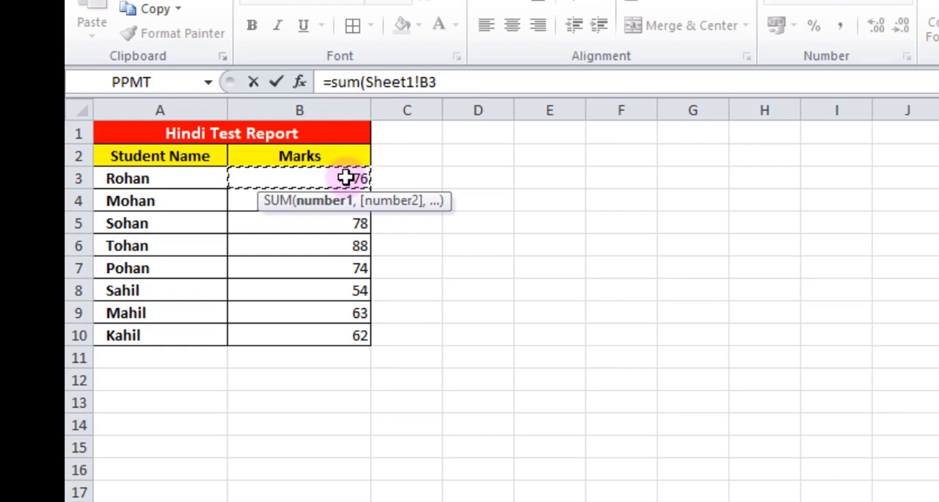
pyautogui.write(',')
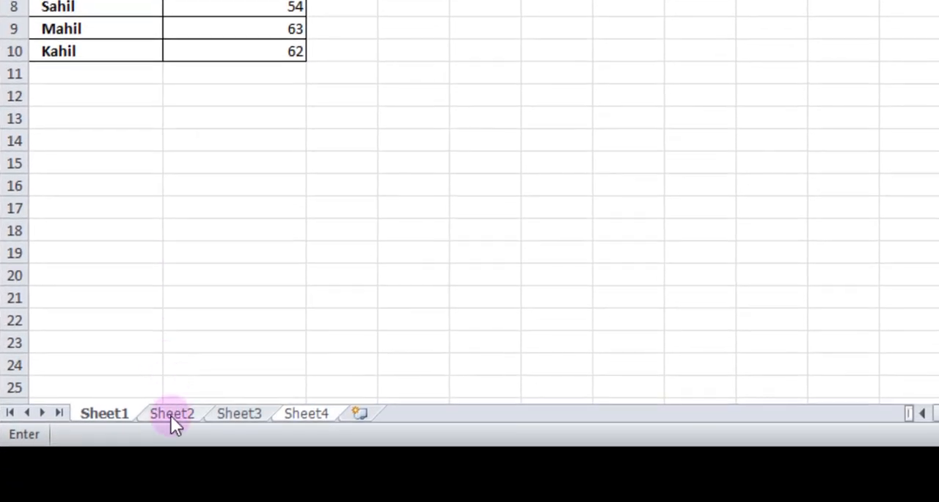
# Add Sheet2!B3 and Sheet3!B3 as the remaining arguments and complete the SUM formula
pyautogui.click(170, 415)
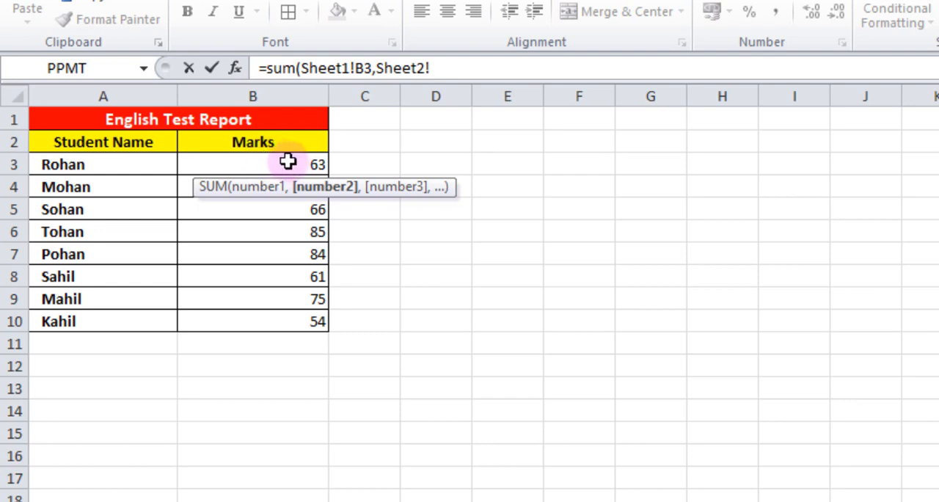
pyautogui.click(245, 165)
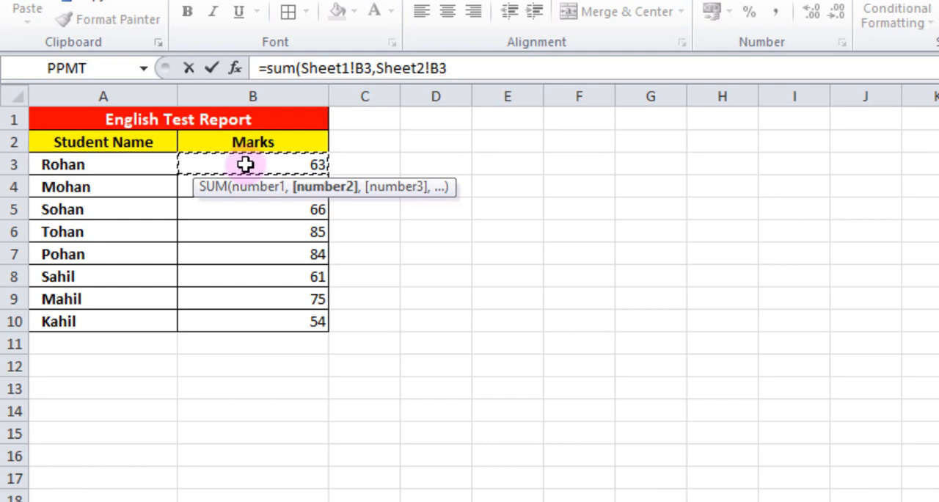
pyautogui.write(',')
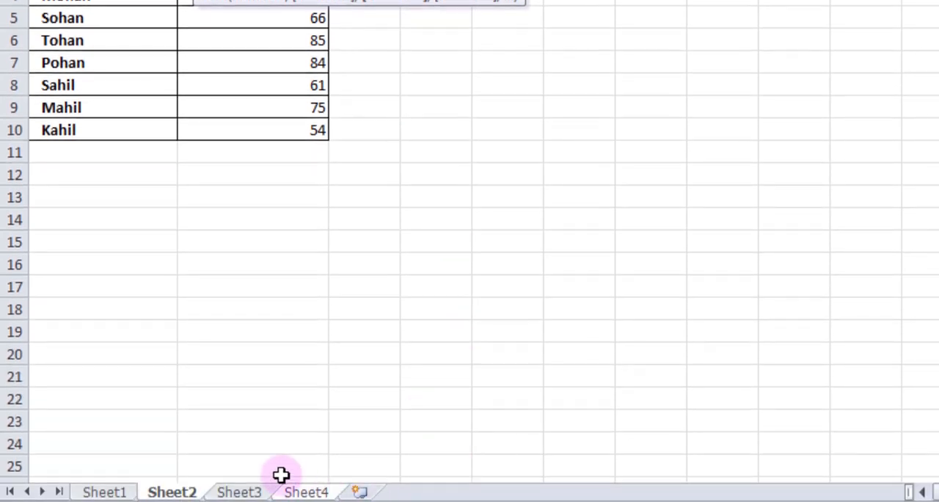
pyautogui.click(241, 498)
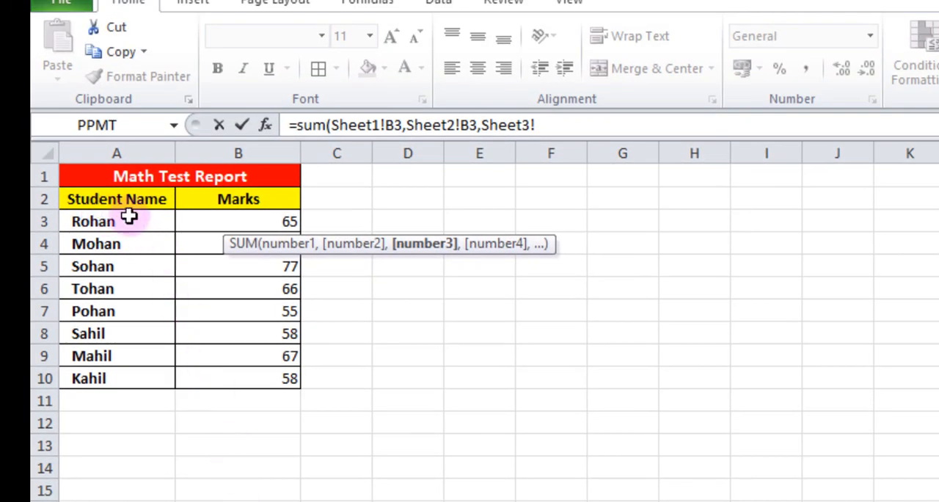
pyautogui.click(271, 216)
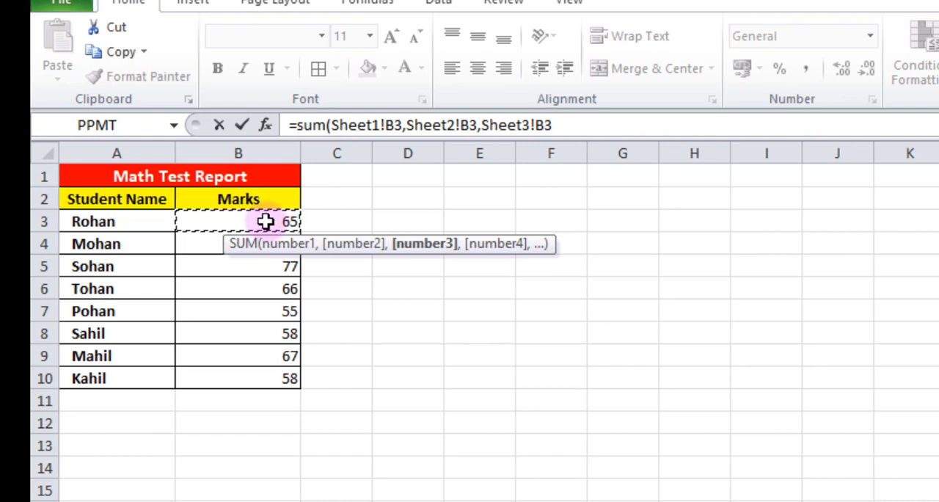
pyautogui.write(')')
pyautogui.press('Return')
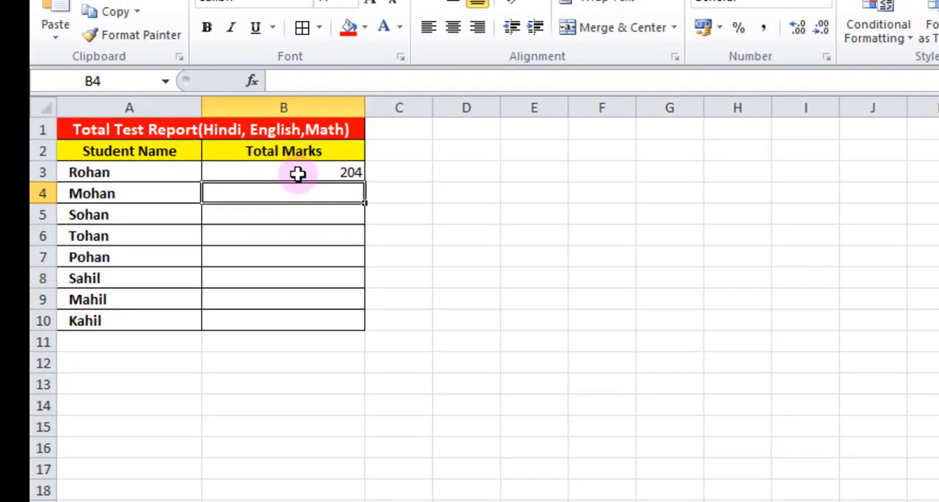
# Fill the total formula from B3 down through B10 on Sheet4
pyautogui.click(297, 172)
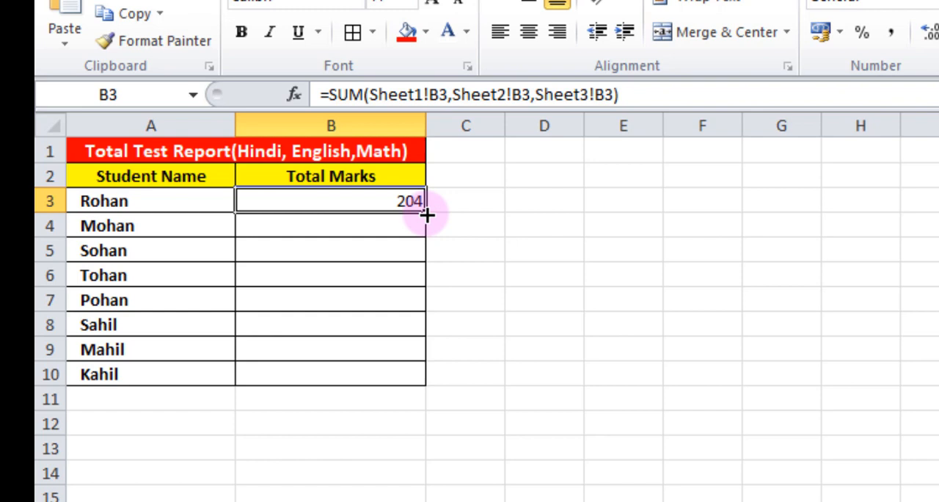
pyautogui.moveTo(427, 215); pyautogui.dragTo(427, 376)
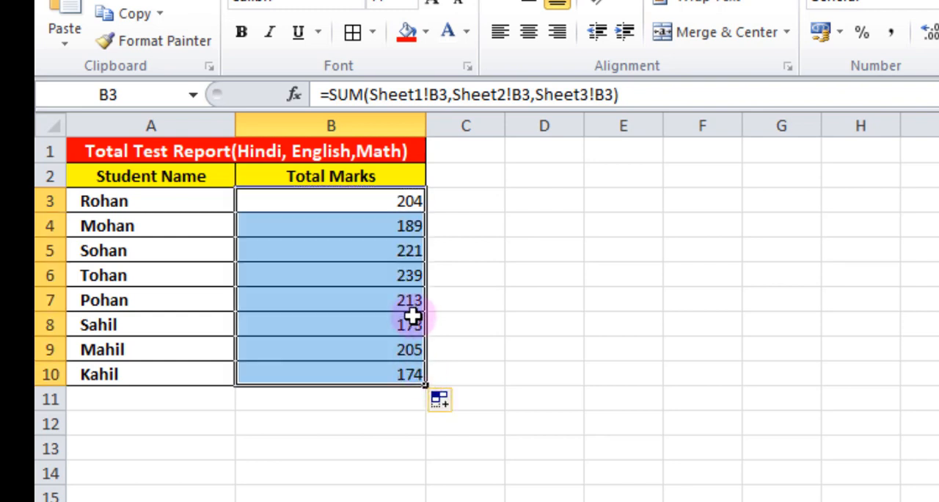
# Examine the formulas in the Total Marks cells B3 to B10 to check their references to the three subject sheets
pyautogui.click(359, 228)
pyautogui.click(365, 252)
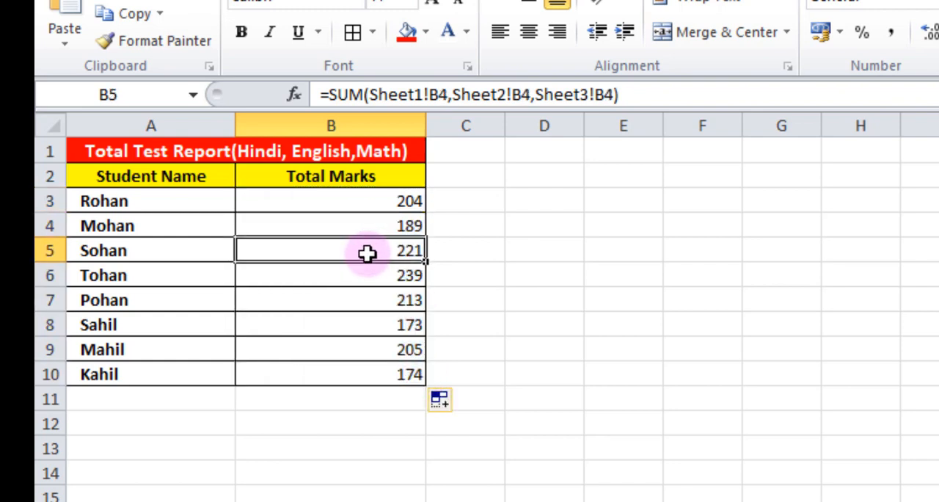
pyautogui.click(367, 275)
pyautogui.click(375, 303)
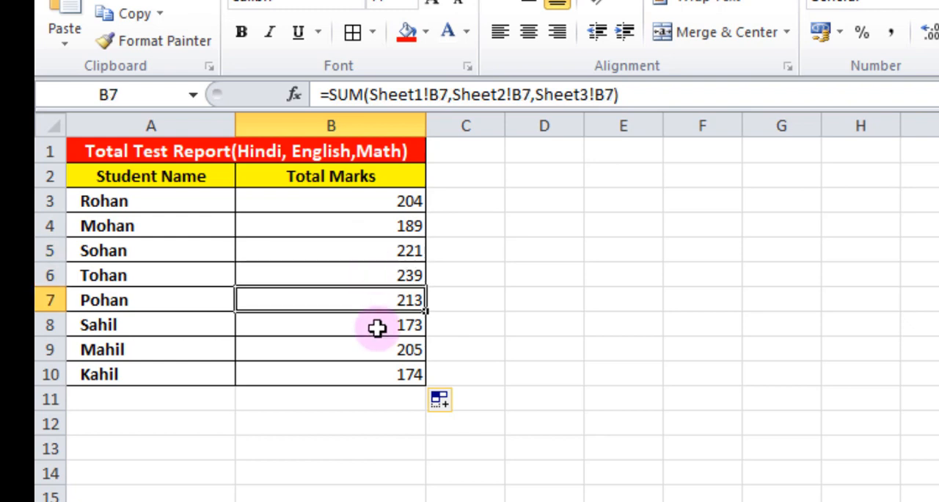
pyautogui.click(376, 328)
pyautogui.click(375, 346)
pyautogui.click(375, 375)
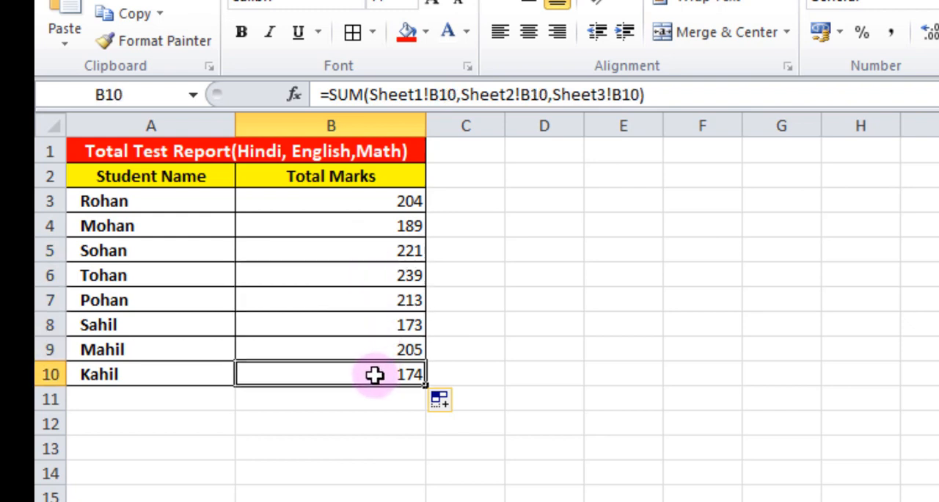
pyautogui.click(366, 202)
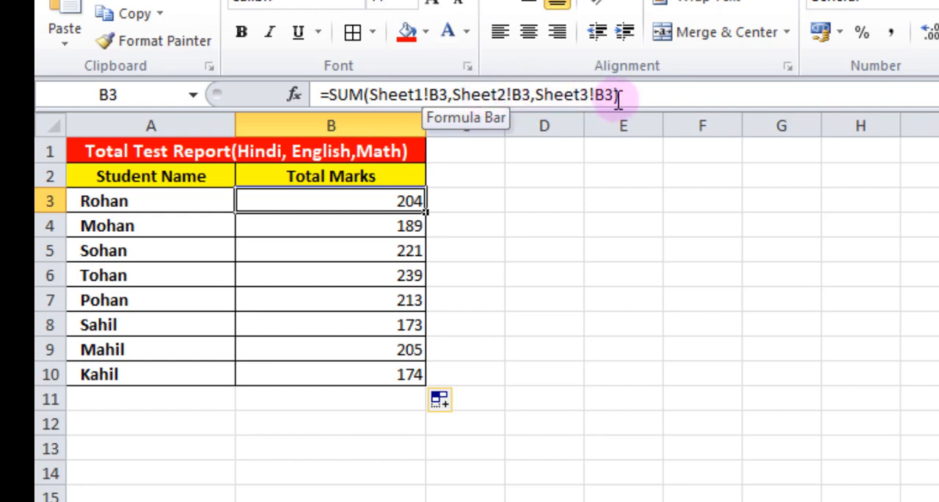
pyautogui.click(397, 225)
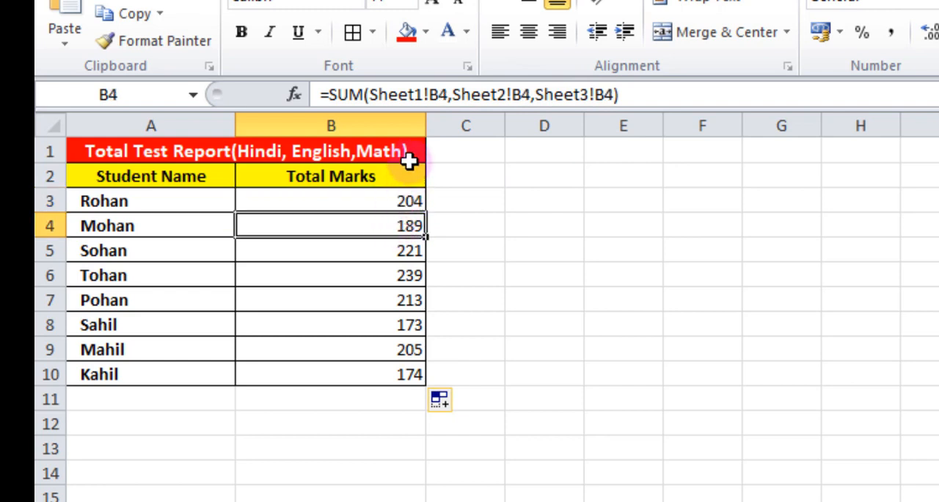
pyautogui.click(345, 250)
pyautogui.click(353, 278)
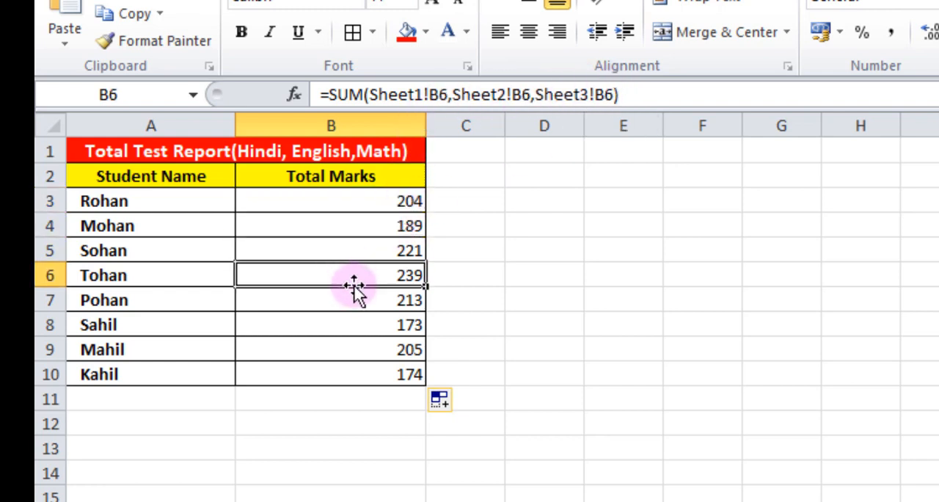
pyautogui.click(358, 302)
pyautogui.click(361, 322)
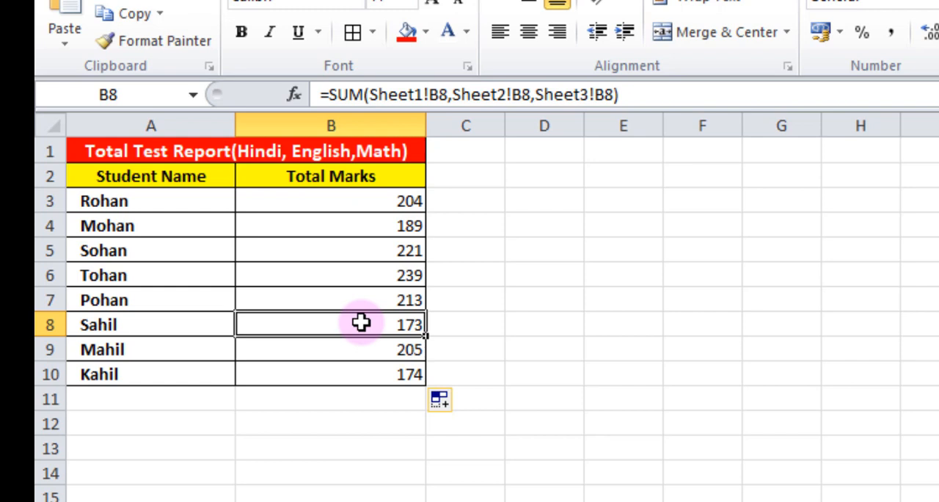
pyautogui.click(374, 202)
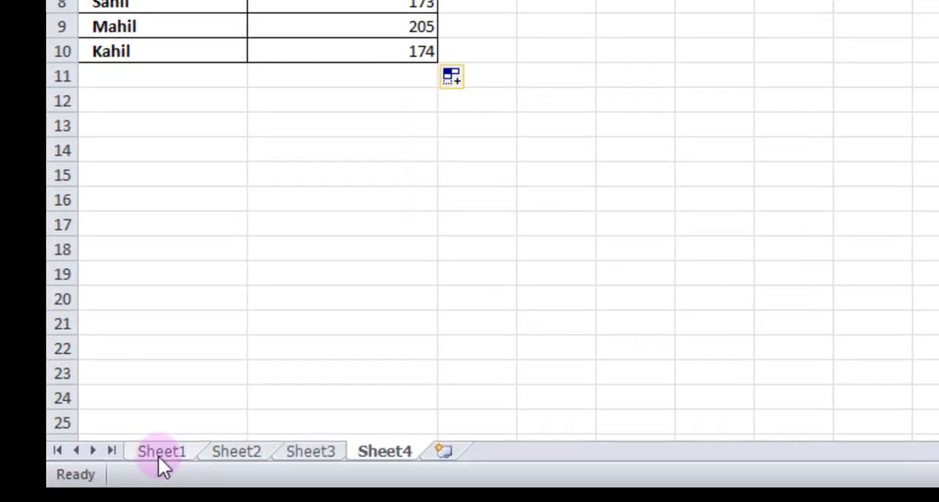
# Set the first student's Hindi mark in cell B3 of Sheet1 to 65
pyautogui.click(157, 461)
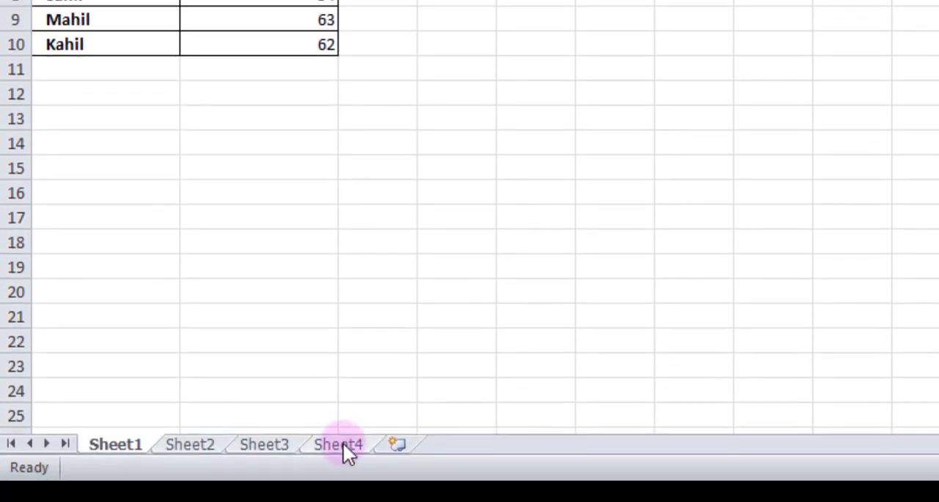
pyautogui.click(342, 443)
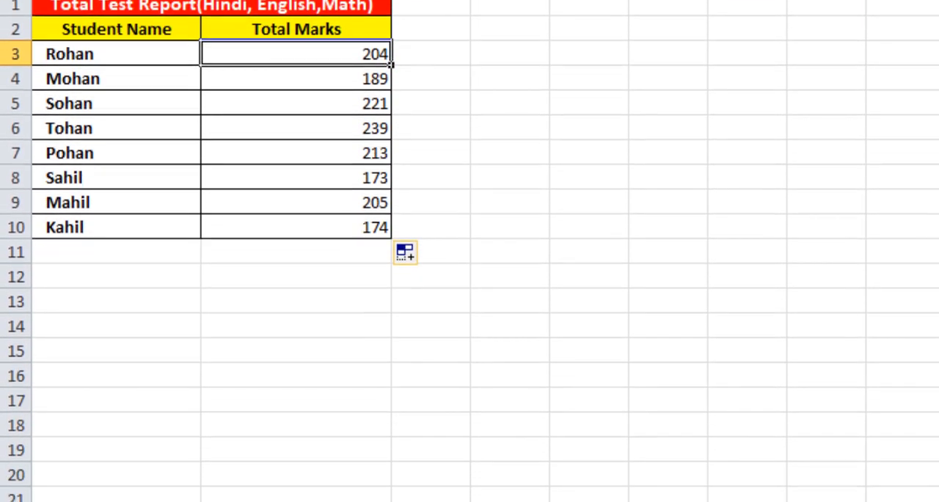
pyautogui.click(116, 466)
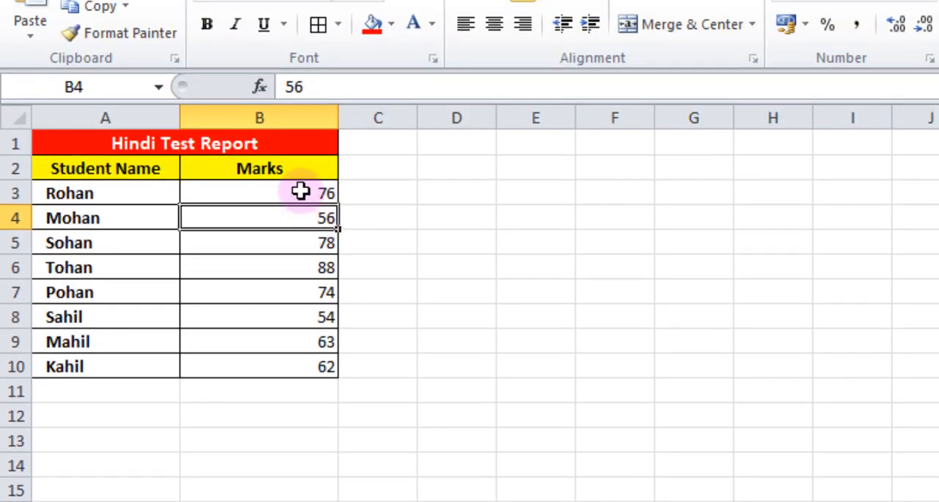
pyautogui.click(301, 192)
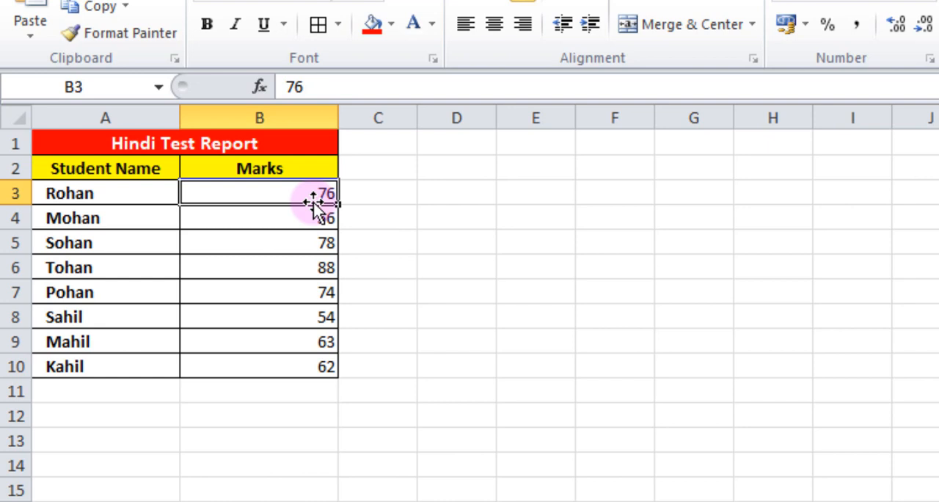
pyautogui.write('65')
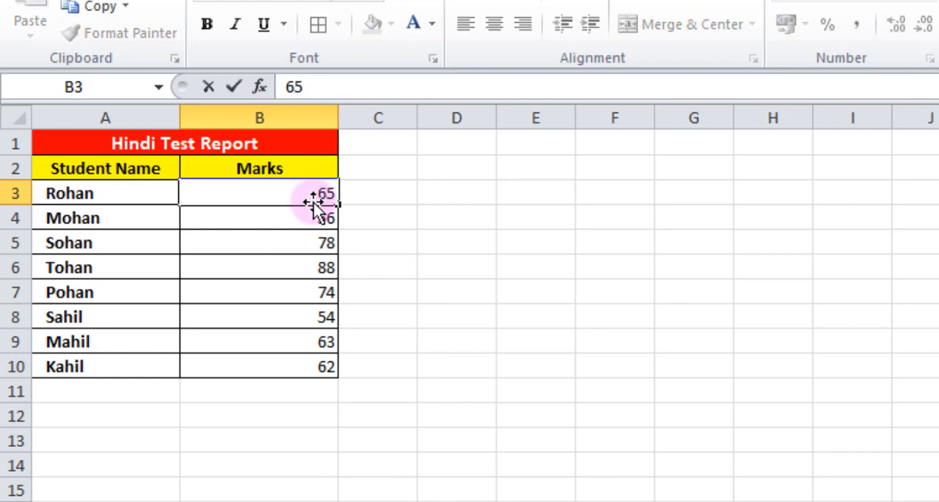
pyautogui.press('Return')
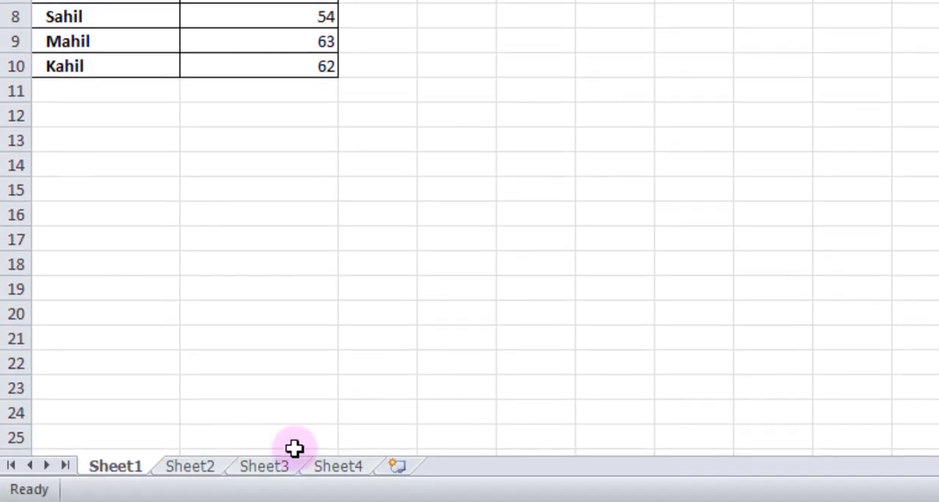
# Check the first student's total formula on Sheet4 against the sheets it references, Sheet1, Sheet2 and Sheet3
pyautogui.click(341, 467)
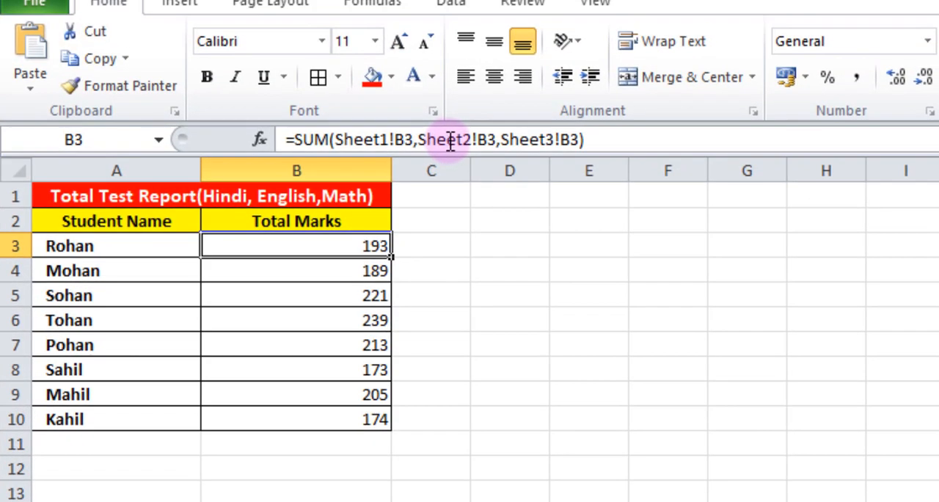
pyautogui.click(117, 470)
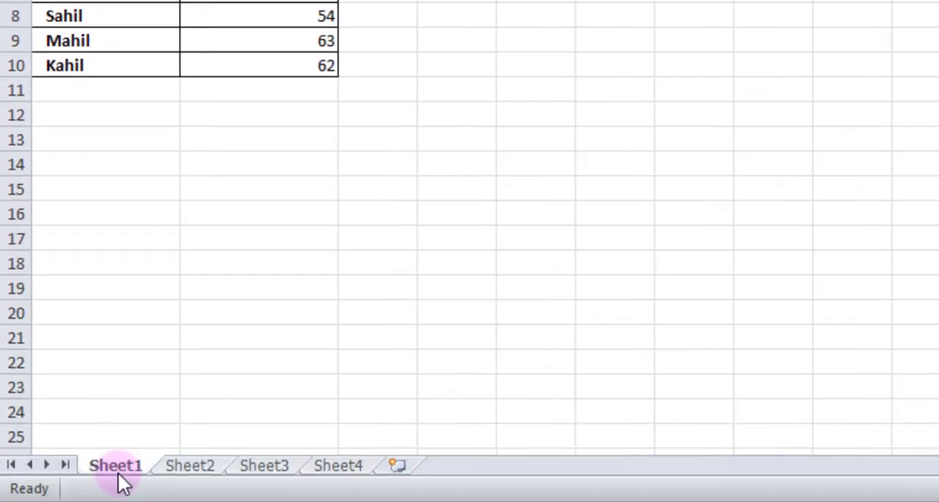
pyautogui.click(187, 468)
pyautogui.click(256, 473)
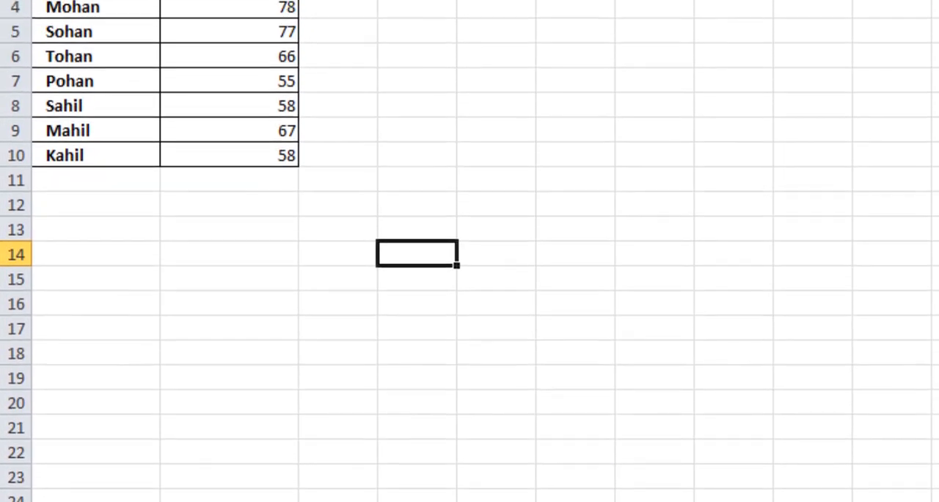
pyautogui.click(325, 499)
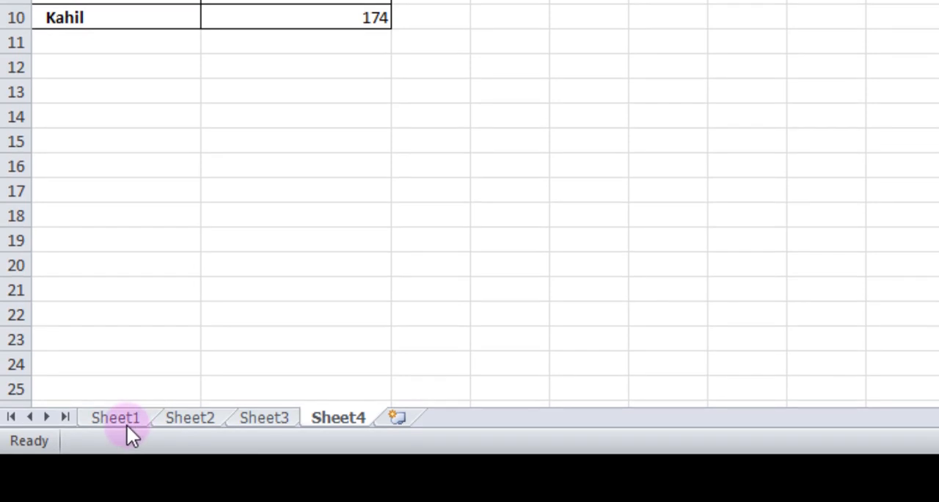
# Rename Sheet1, which holds the Hindi Test Report, as "hindi"
pyautogui.click(124, 422)
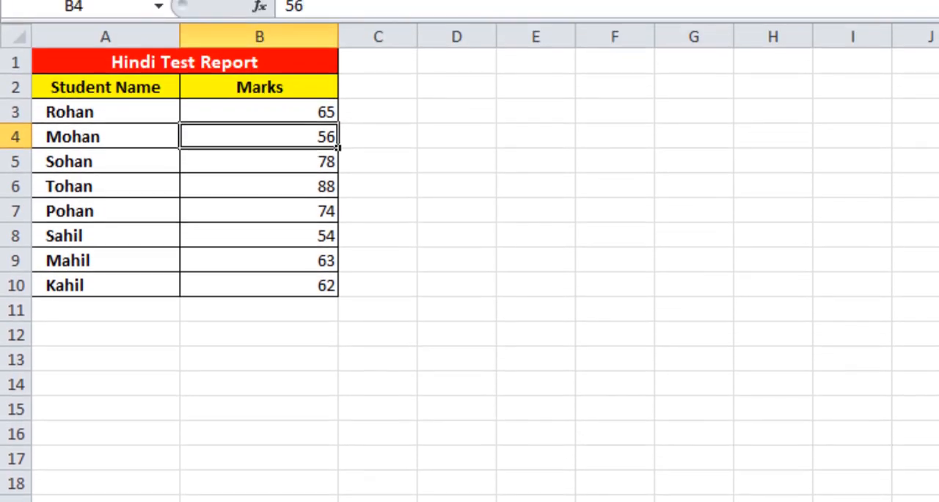
pyautogui.rightClick(123, 464)
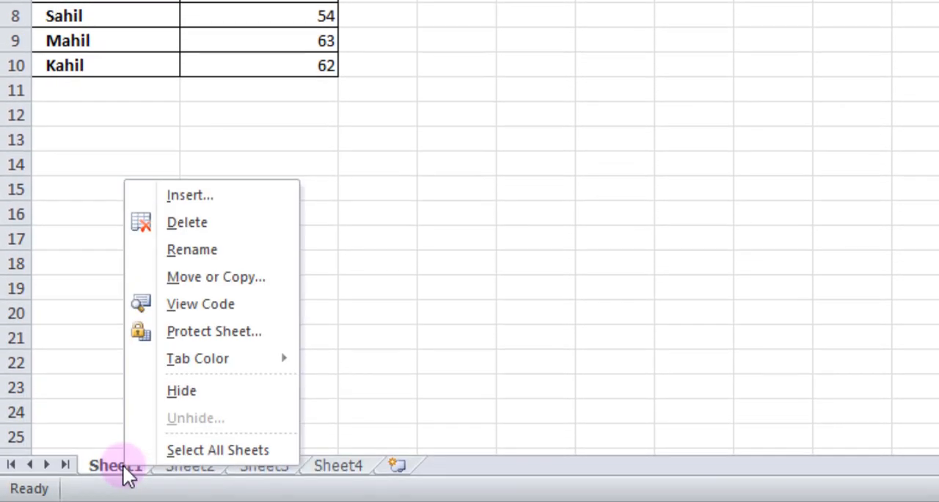
pyautogui.click(200, 253)
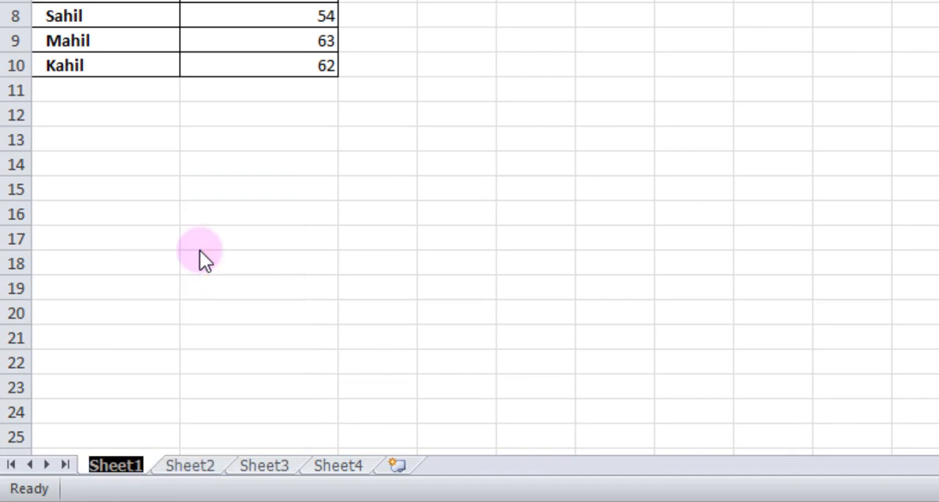
pyautogui.write('hind')
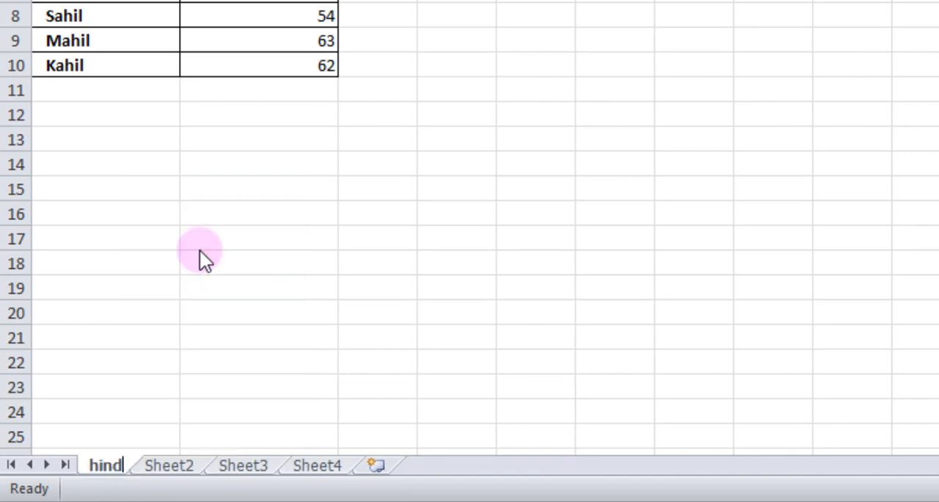
pyautogui.write('i')
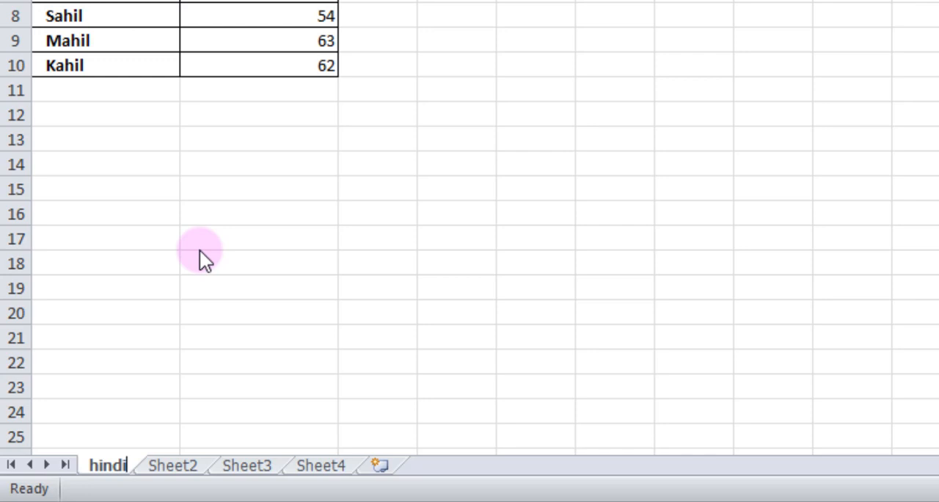
# Rename Sheet2, which holds the English Test Report, as "eng"
pyautogui.click(195, 466)
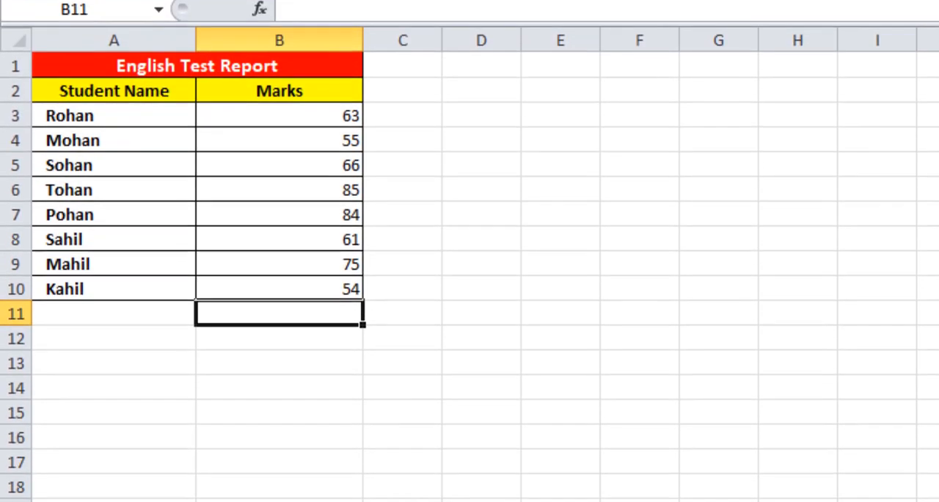
pyautogui.rightClick(189, 467)
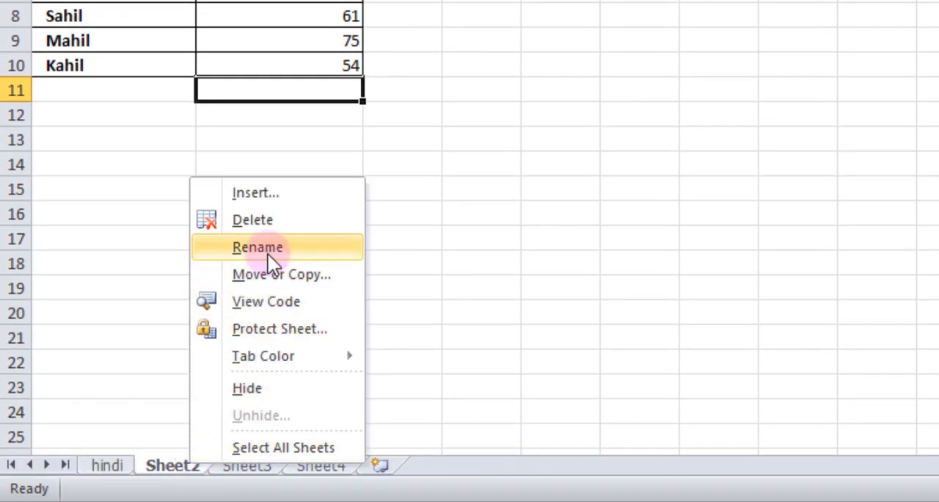
pyautogui.click(268, 253)
pyautogui.write('e')
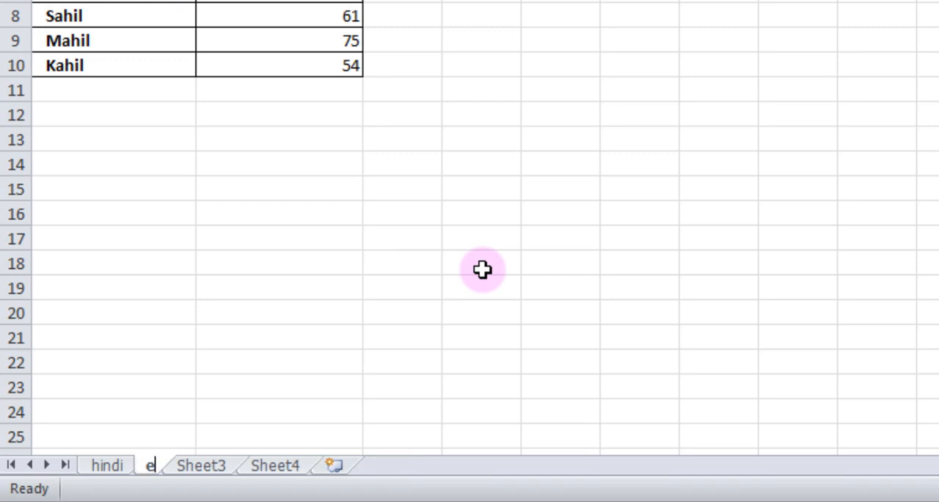
pyautogui.write('n')
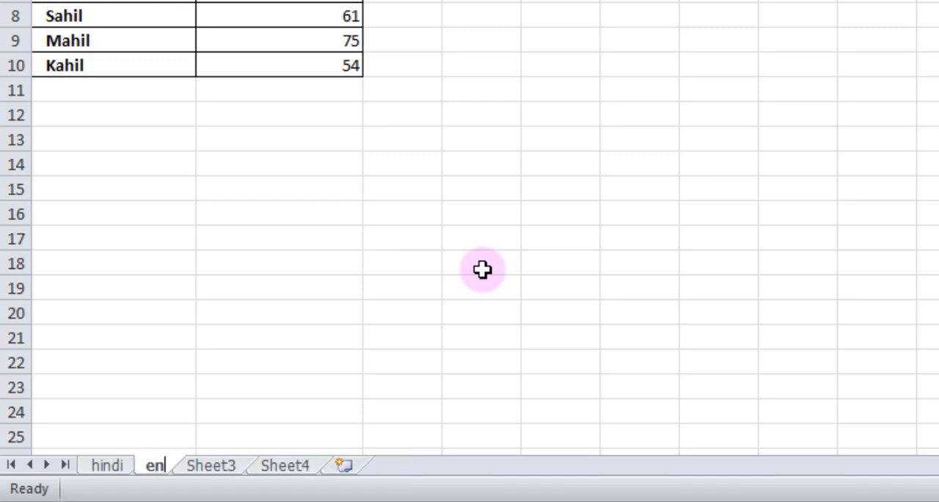
pyautogui.write('g')
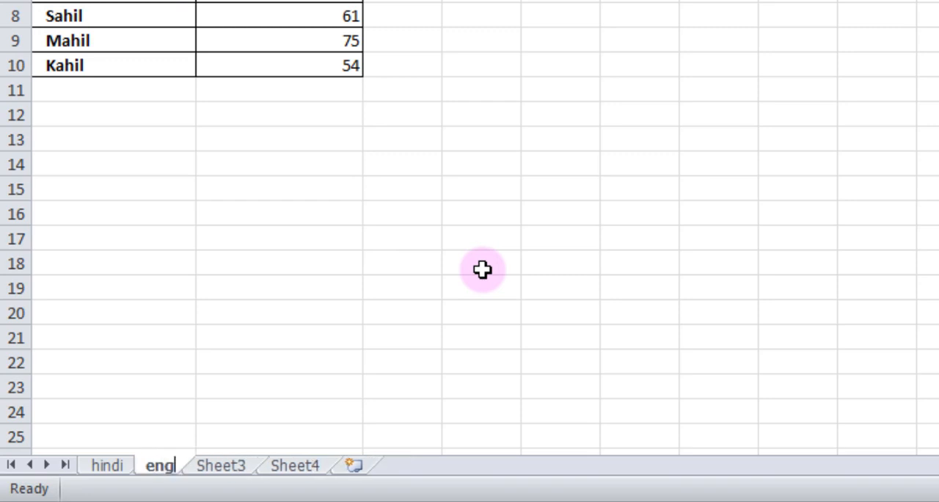
# Rename Sheet3, which holds the Math Test Report, as "math"
pyautogui.click(206, 465)
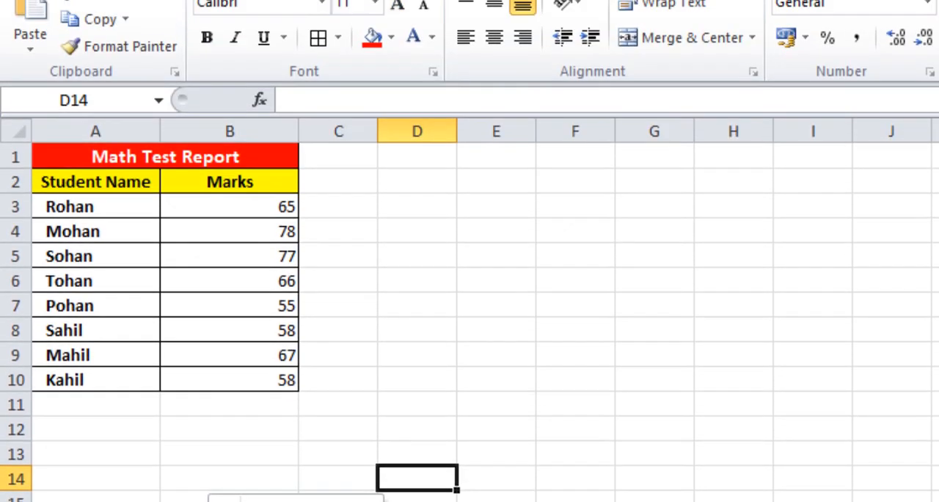
pyautogui.rightClick(216, 479)
pyautogui.click(297, 249)
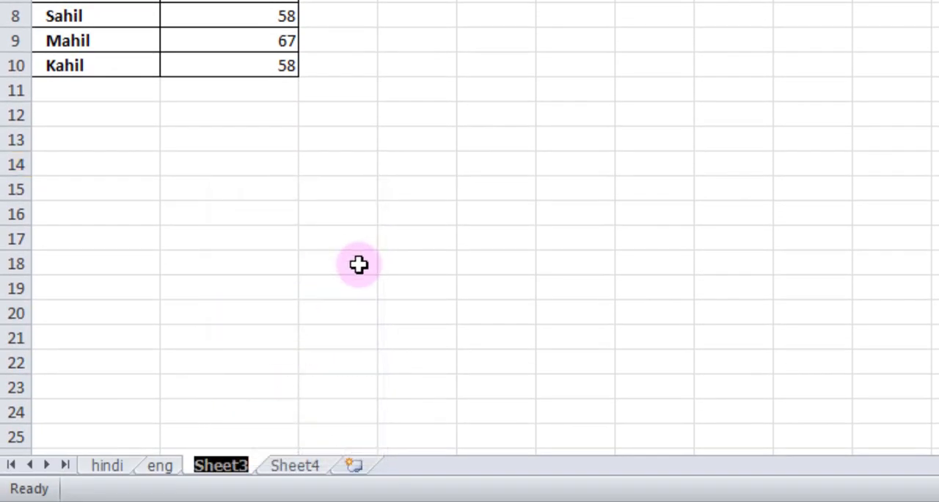
pyautogui.write('math')
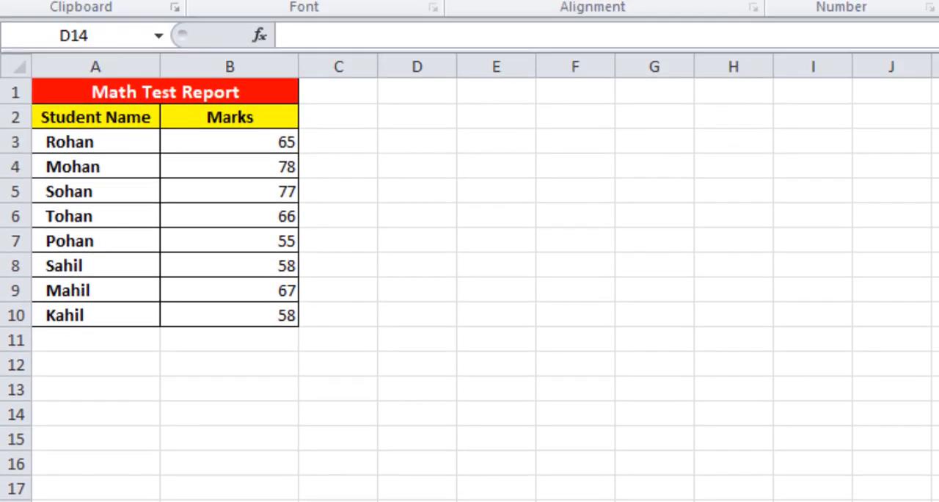
pyautogui.click(229, 362)
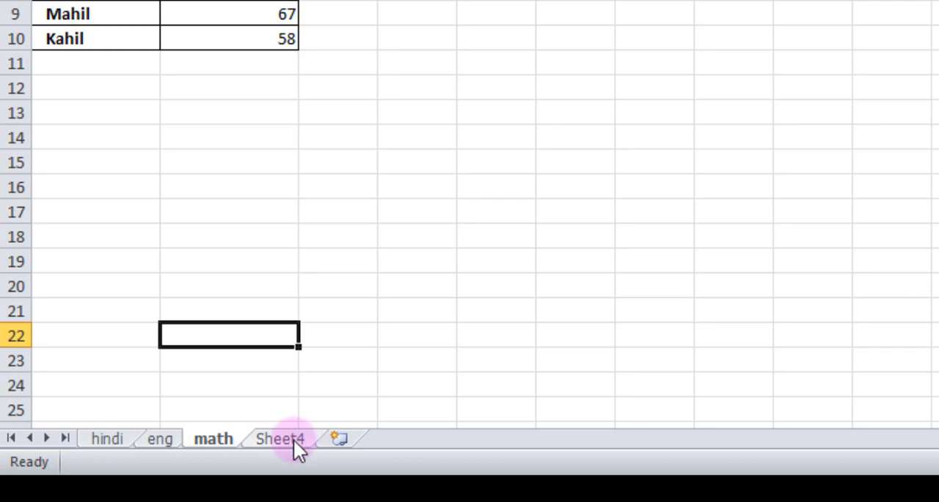
# Rename Sheet4, which holds the Total Test Report, as "totals"
pyautogui.click(294, 440)
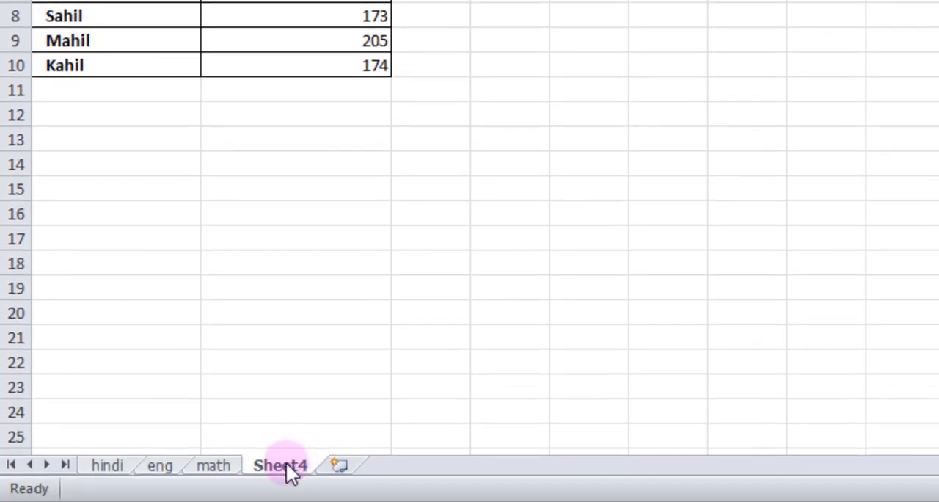
pyautogui.rightClick(287, 466)
pyautogui.click(346, 250)
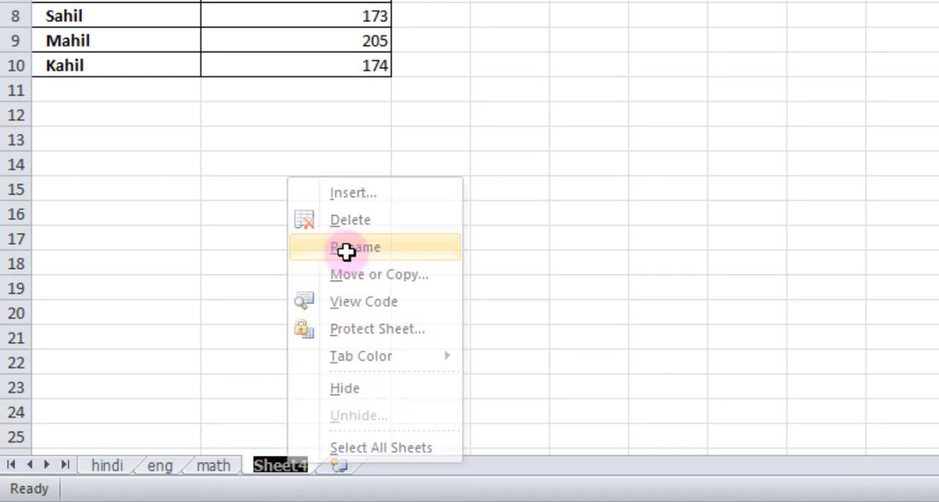
pyautogui.write('to')
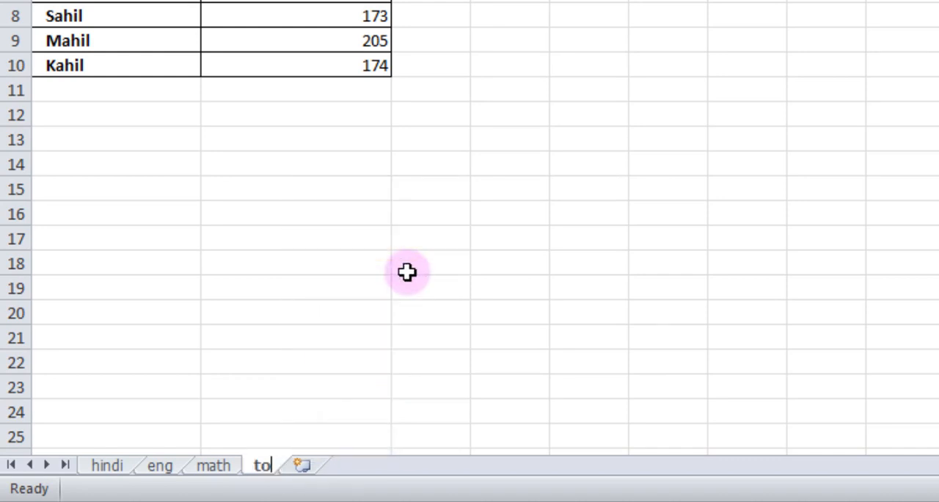
pyautogui.write('tals')
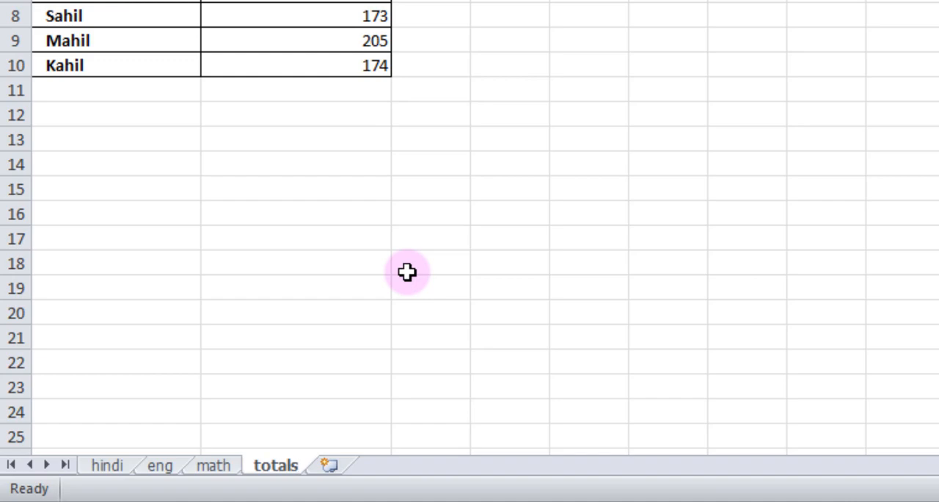
pyautogui.click(407, 272)
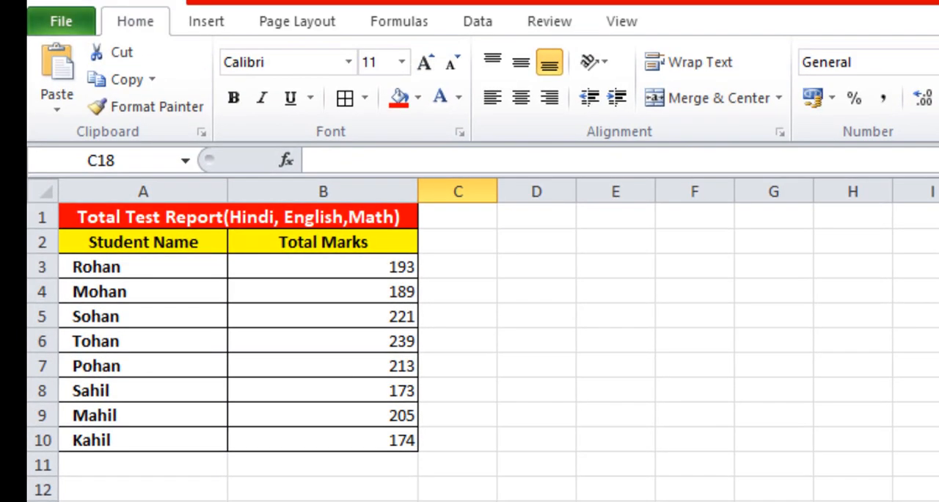
# Examine the SUM formulas in Total Marks cells B3 to B7 for their references to the renamed subject sheets
pyautogui.click(353, 267)
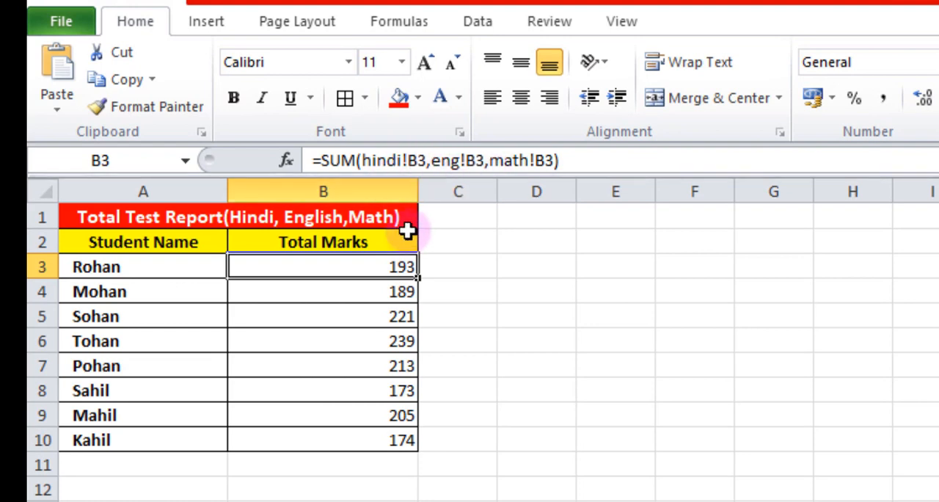
pyautogui.click(382, 291)
pyautogui.click(388, 316)
pyautogui.click(390, 341)
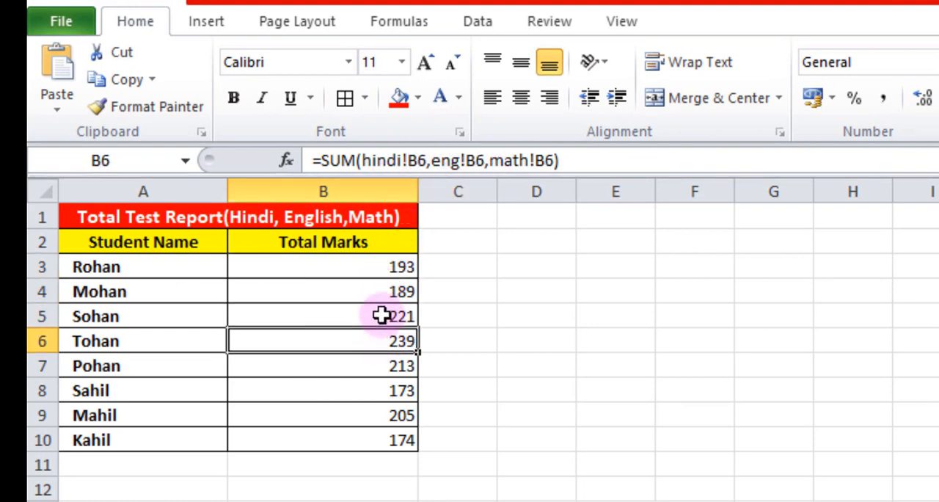
pyautogui.click(361, 365)
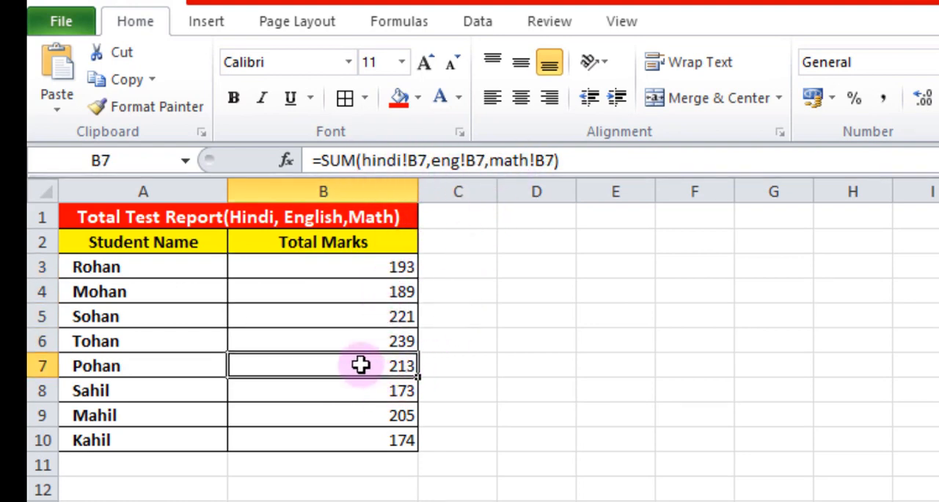